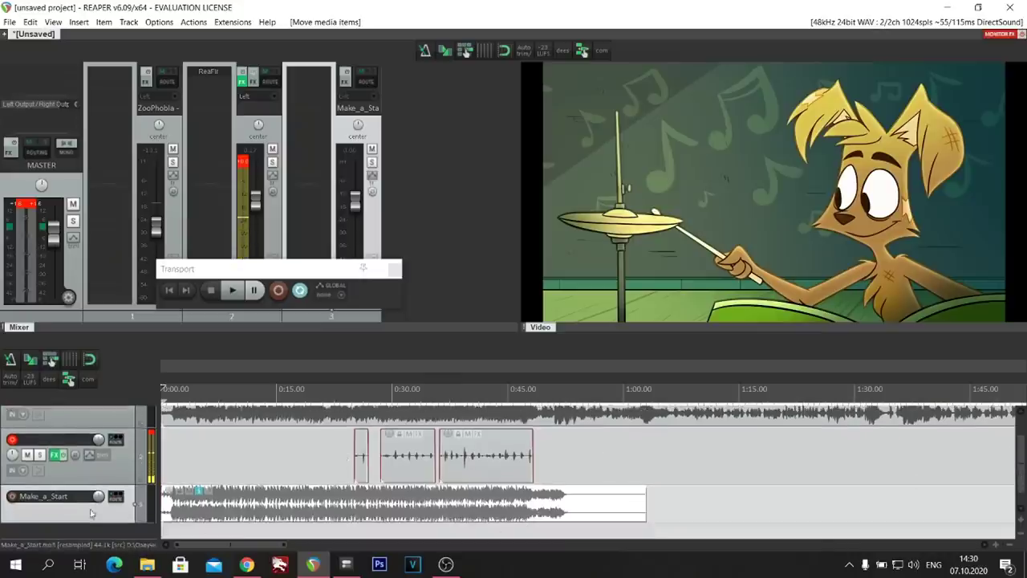
# Step: Solo the Make_a_Start music track and reduce its height
pyautogui.moveTo(121, 521); pyautogui.dragTo(117, 542)
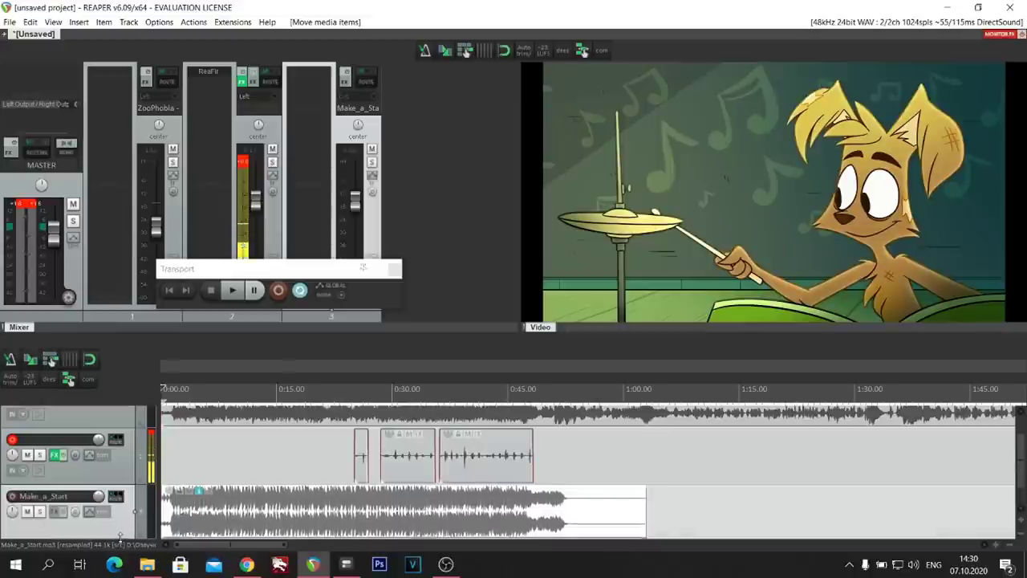
pyautogui.scroll(-1, 49, 520)
pyautogui.click(41, 475)
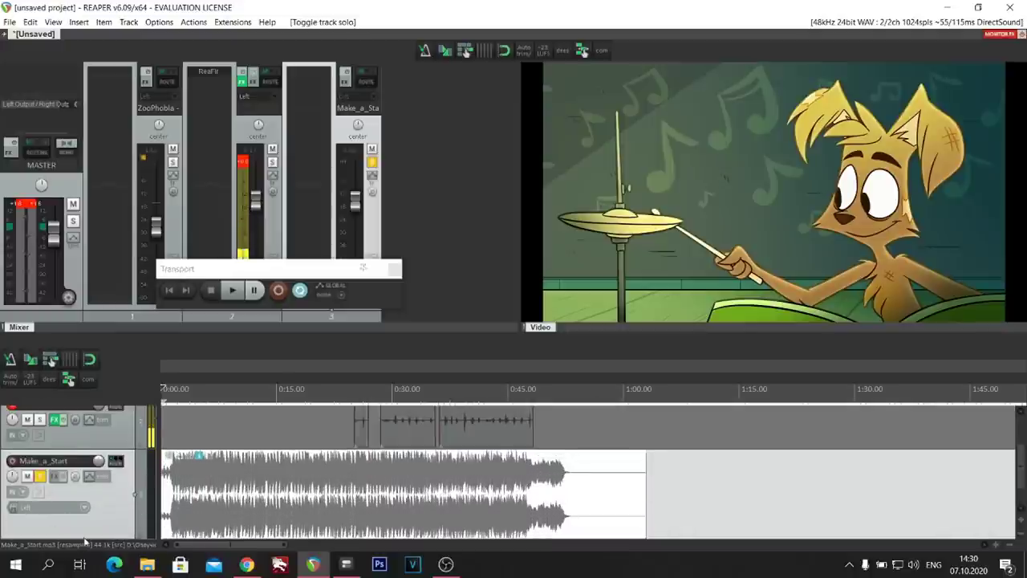
pyautogui.scroll(-1, 201, 525)
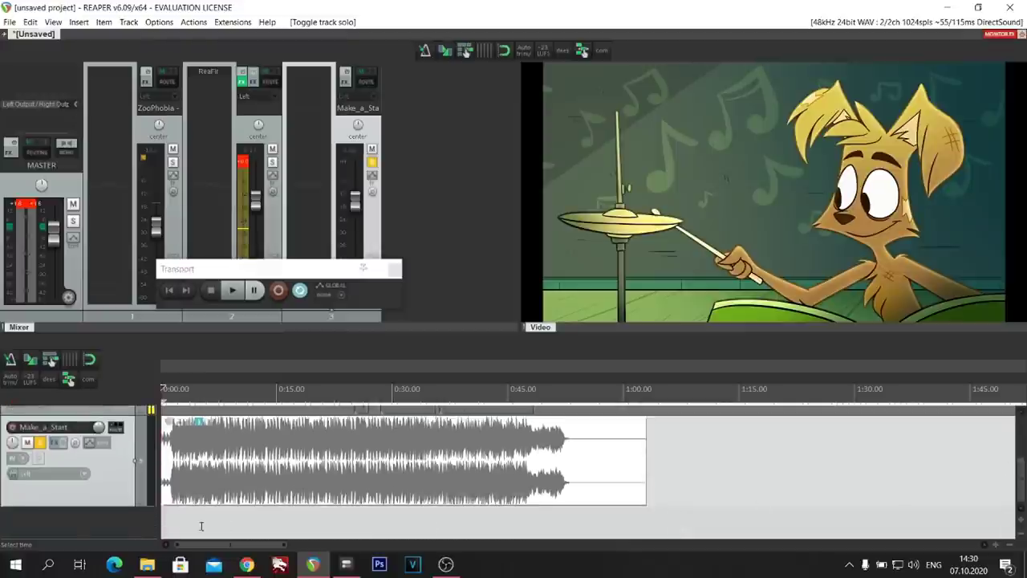
pyautogui.moveTo(116, 507); pyautogui.dragTo(126, 455)
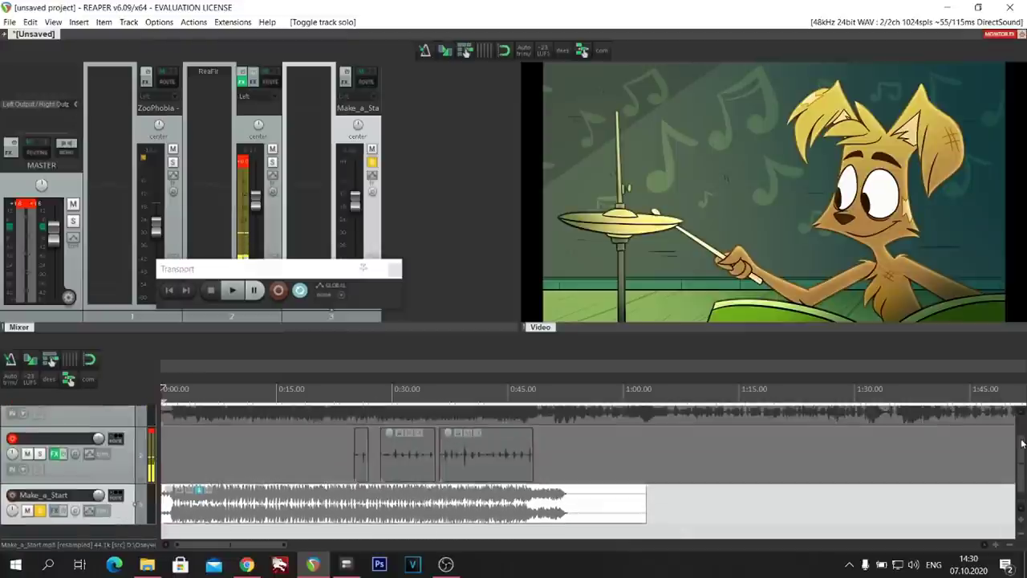
pyautogui.scroll(2, 946, 435)
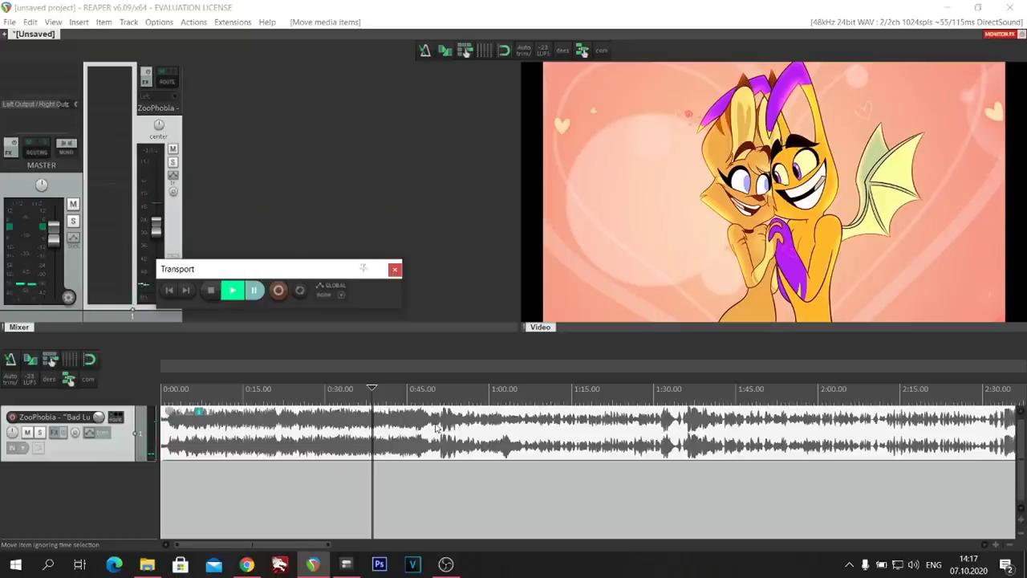
# Step: Move the playback position on the ZooPhobia track back to about 0:25
pyautogui.moveTo(374, 440); pyautogui.dragTo(299, 437)
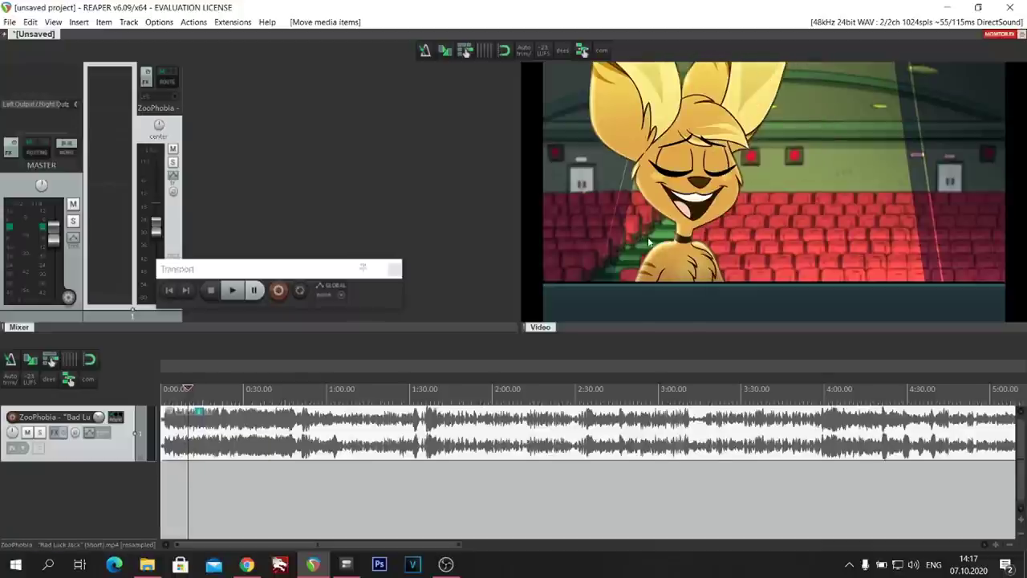
pyautogui.scroll(2, 201, 449)
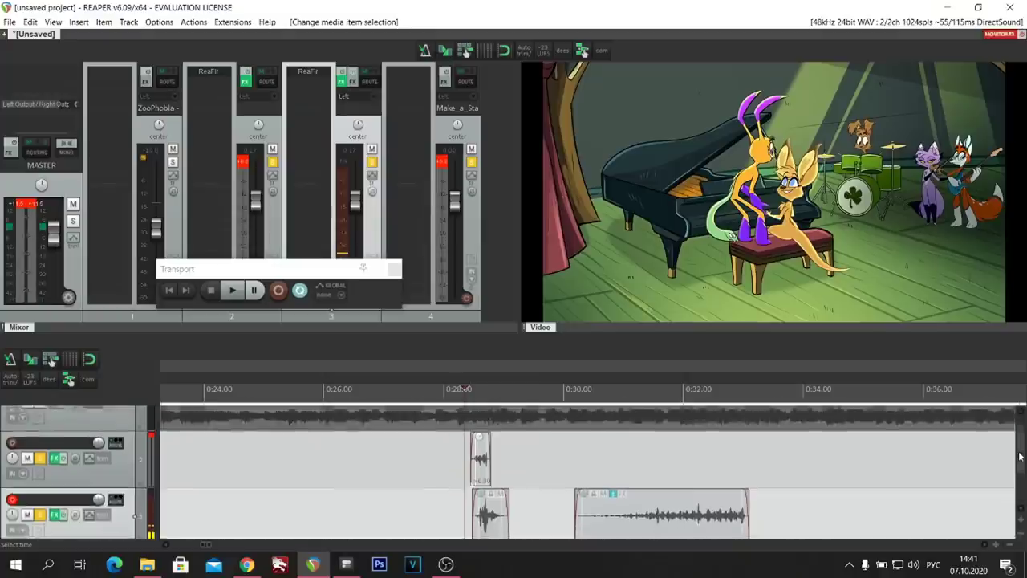
# Step: Turn off solo on the third track and play the project from about 0:31 briefly
pyautogui.moveTo(1019, 456); pyautogui.dragTo(1017, 476)
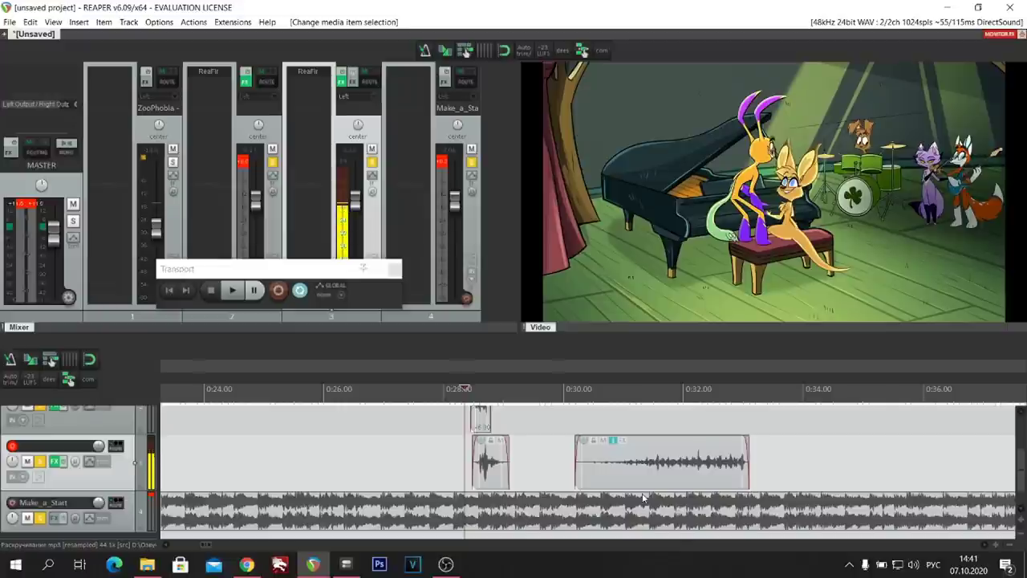
pyautogui.click(625, 526)
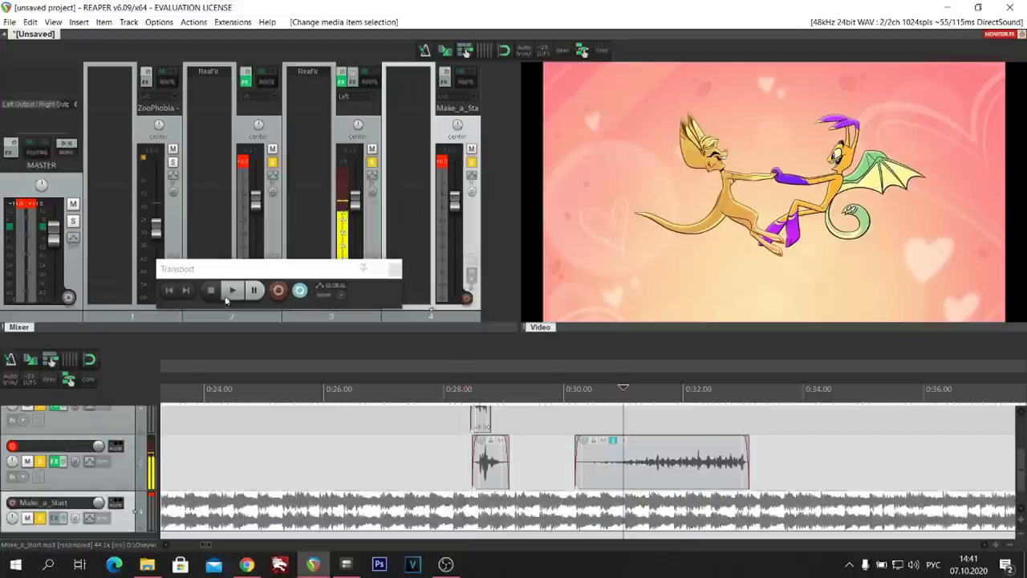
pyautogui.click(39, 460)
pyautogui.click(232, 290)
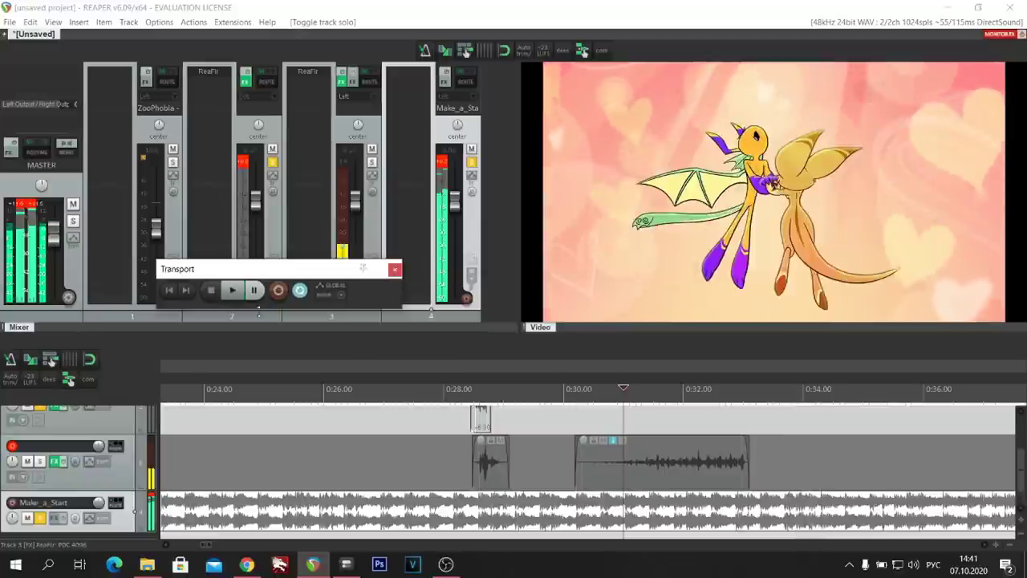
pyautogui.press('space')
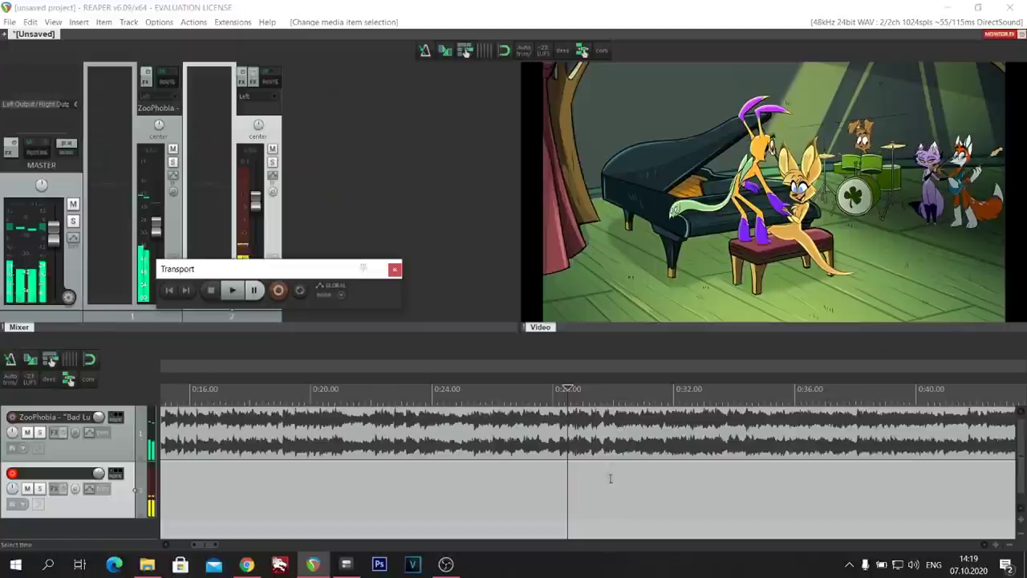
# Step: Play short passages of the video from about 0:28 to check the timing of the scene
pyautogui.click(235, 293)
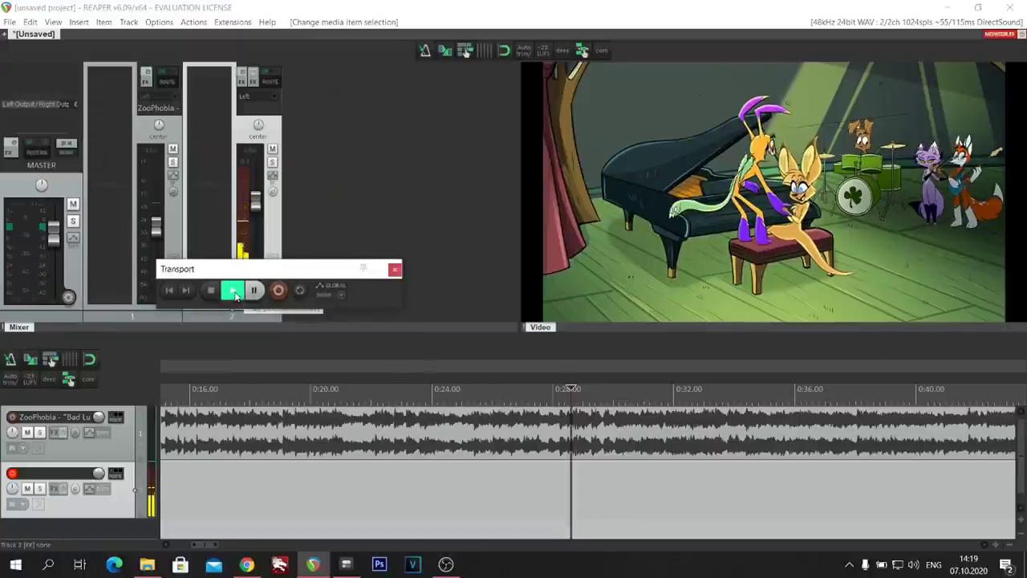
pyautogui.press('space')
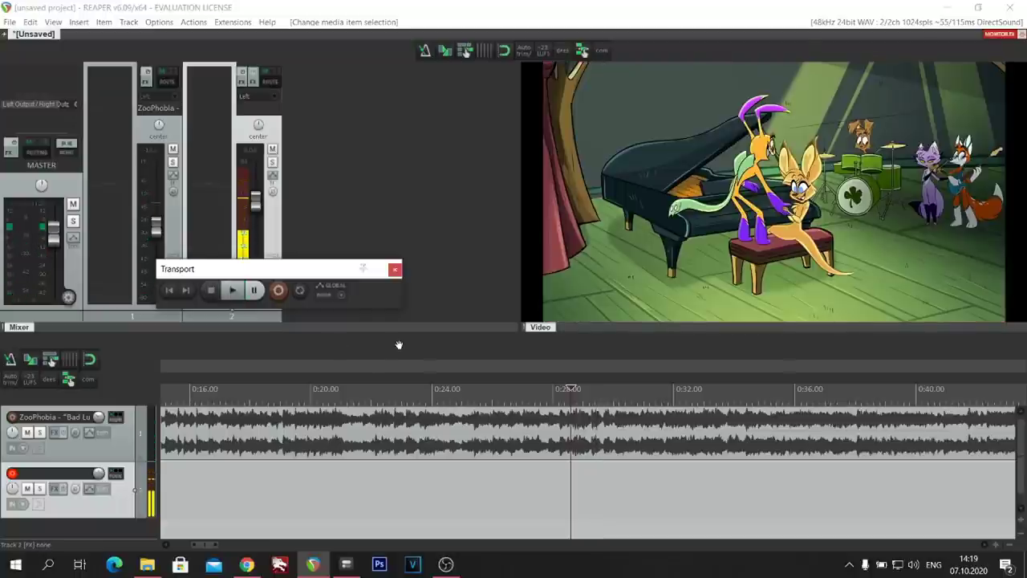
pyautogui.click(233, 295)
pyautogui.click(210, 291)
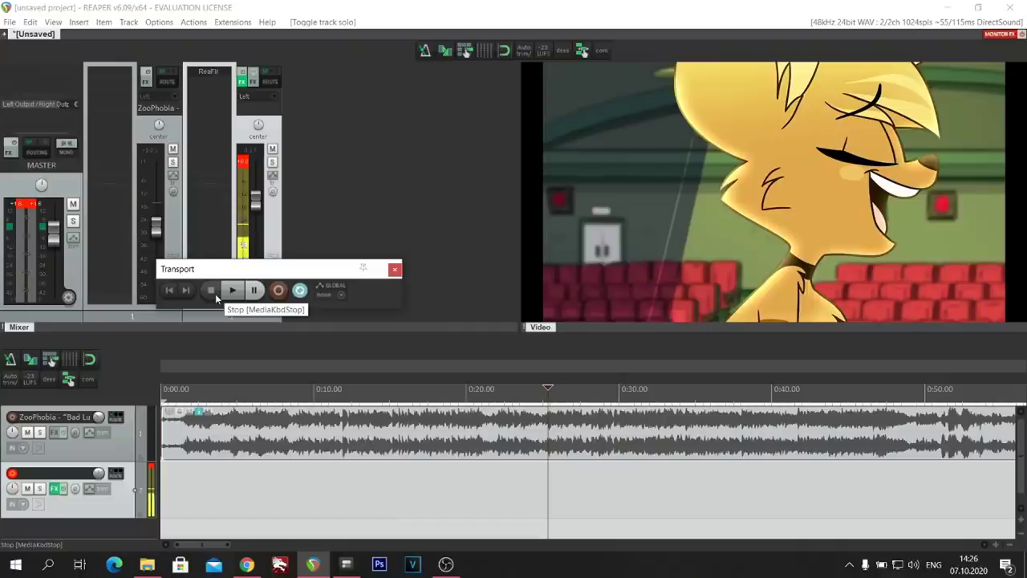
# Step: Switch to the browser to view the ZooPhobia "Bad Luck Jack" page on YouTube and return to REAPER
pyautogui.click(249, 563)
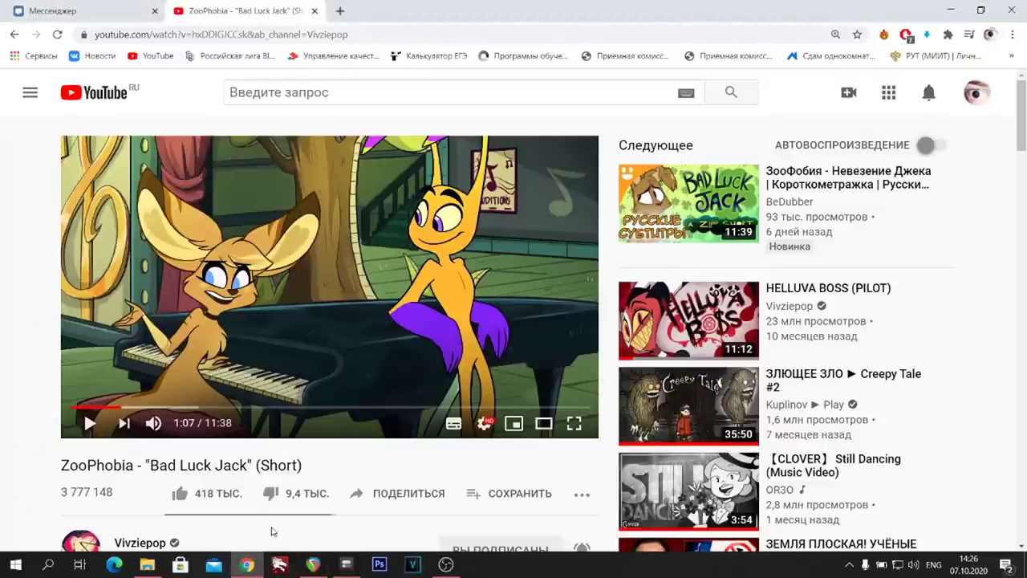
pyautogui.click(313, 563)
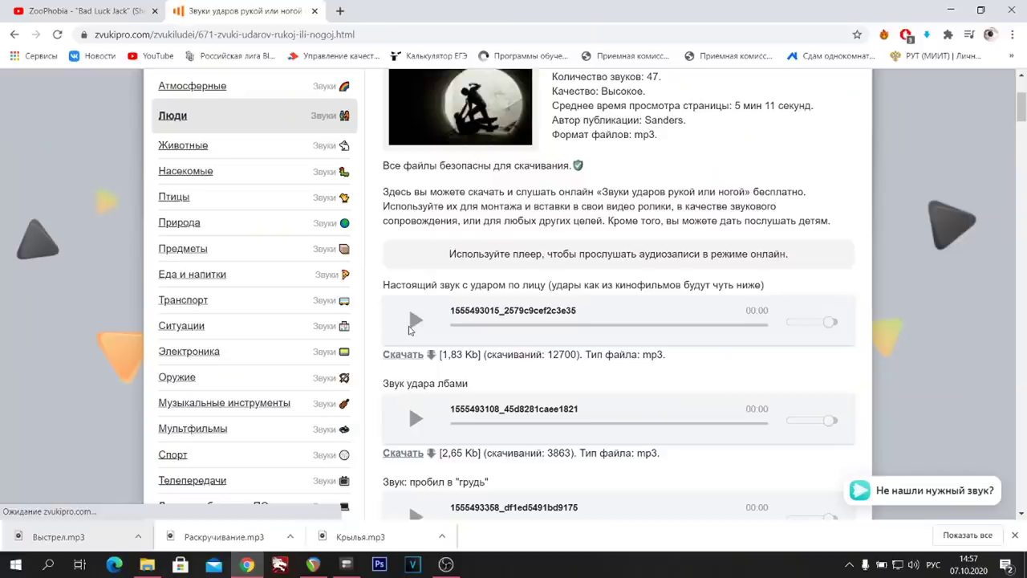
# Step: Audition the realistic hand and foot hit sounds on the zvukipro.com page, down to the punching bag hit
pyautogui.click(417, 321)
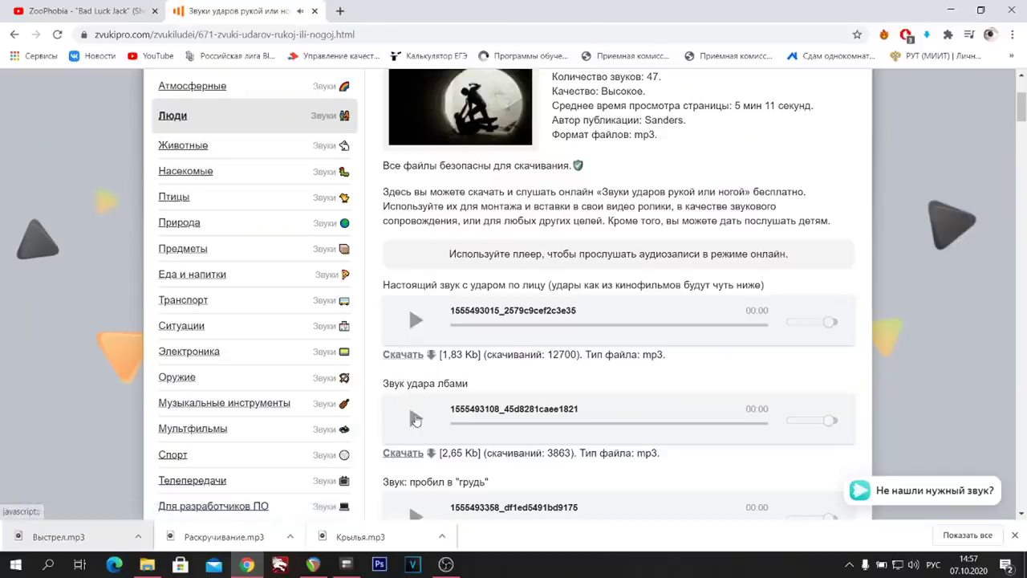
pyautogui.scroll(-2, 421, 409)
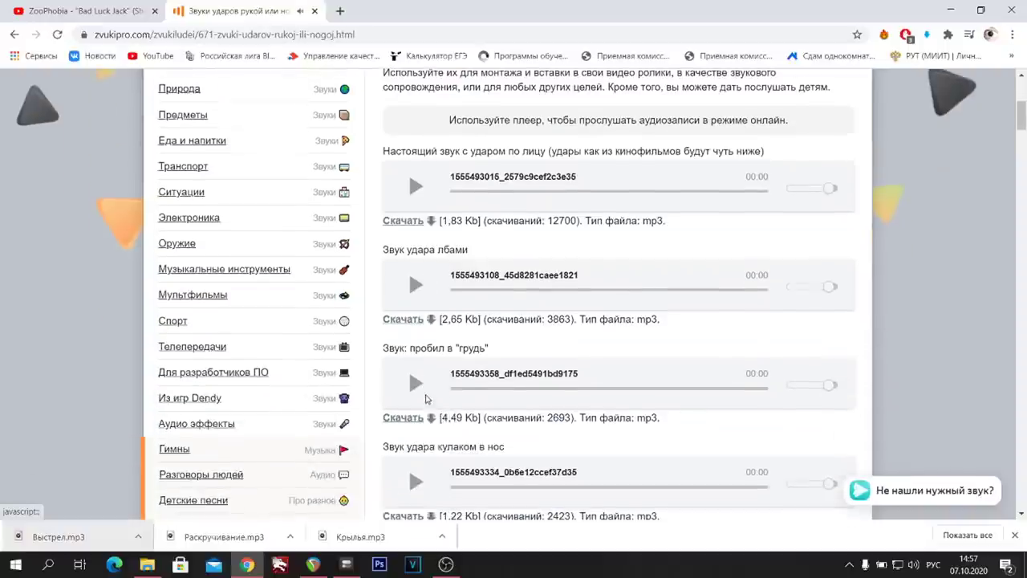
pyautogui.click(416, 389)
pyautogui.scroll(-1, 416, 388)
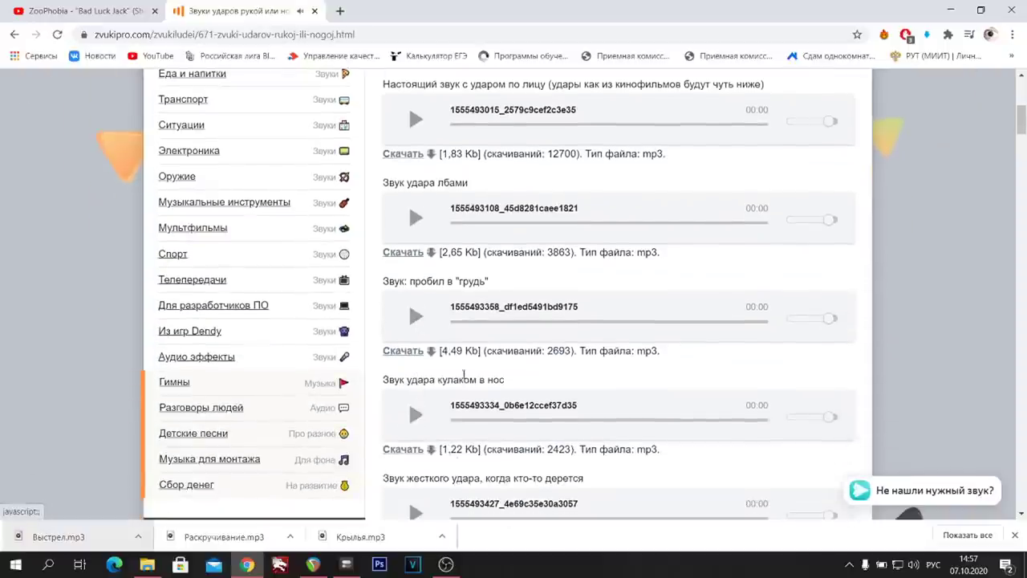
pyautogui.scroll(-3, 415, 407)
pyautogui.click(414, 325)
pyautogui.scroll(-4, 416, 412)
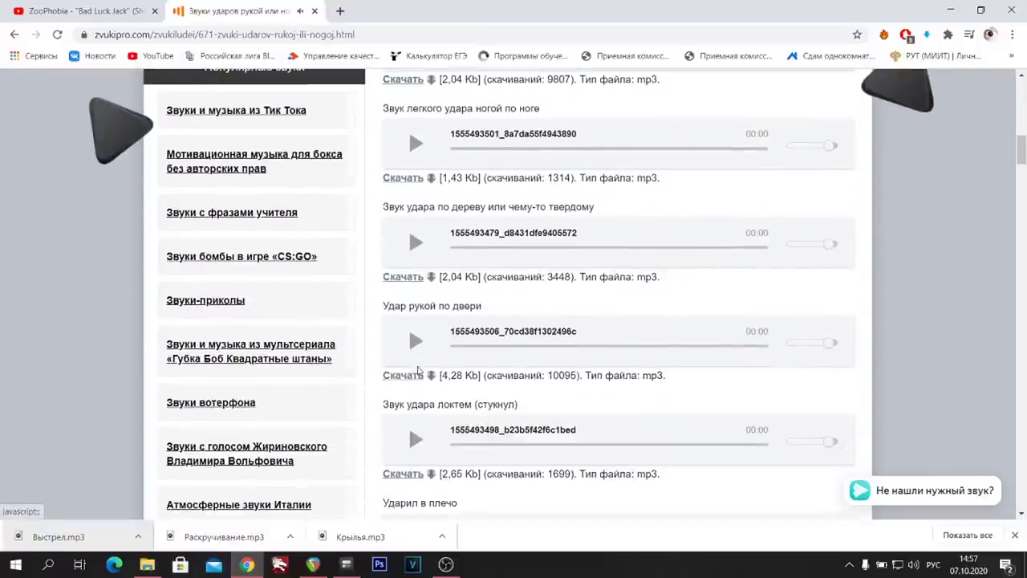
pyautogui.click(414, 350)
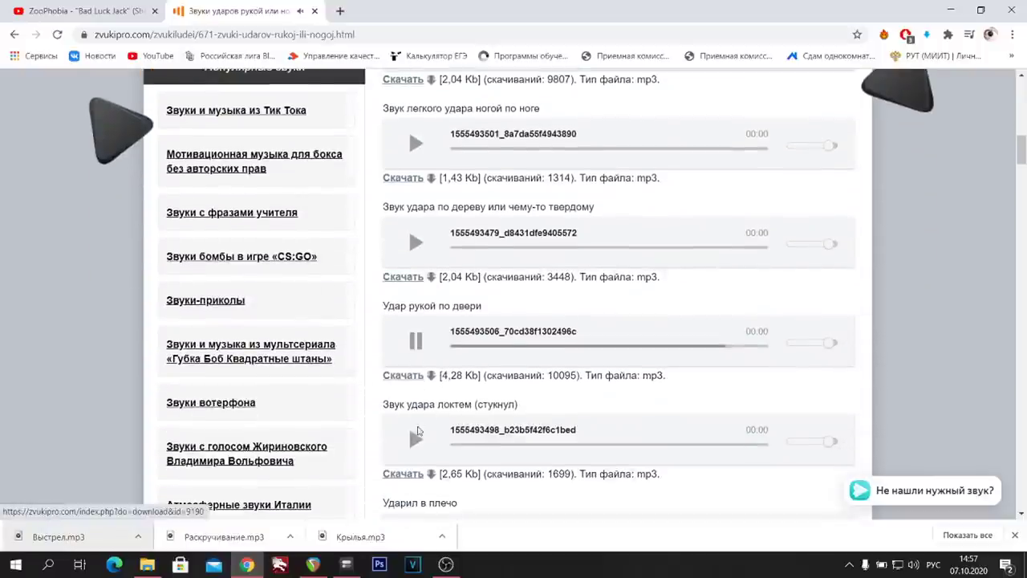
pyautogui.click(415, 437)
pyautogui.scroll(-2, 433, 418)
pyautogui.click(415, 403)
pyautogui.scroll(-3, 424, 309)
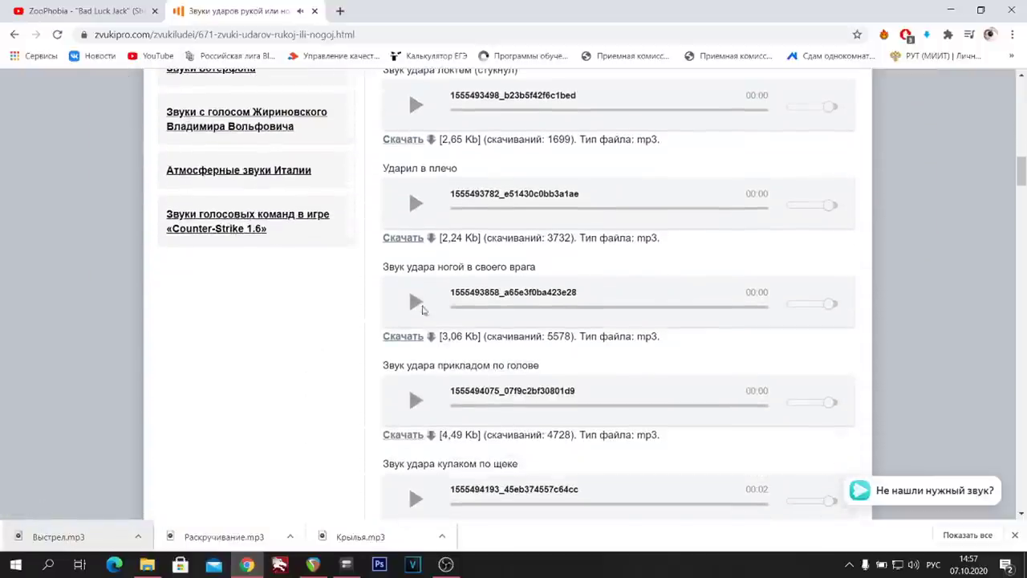
pyautogui.click(415, 303)
pyautogui.scroll(-1, 416, 321)
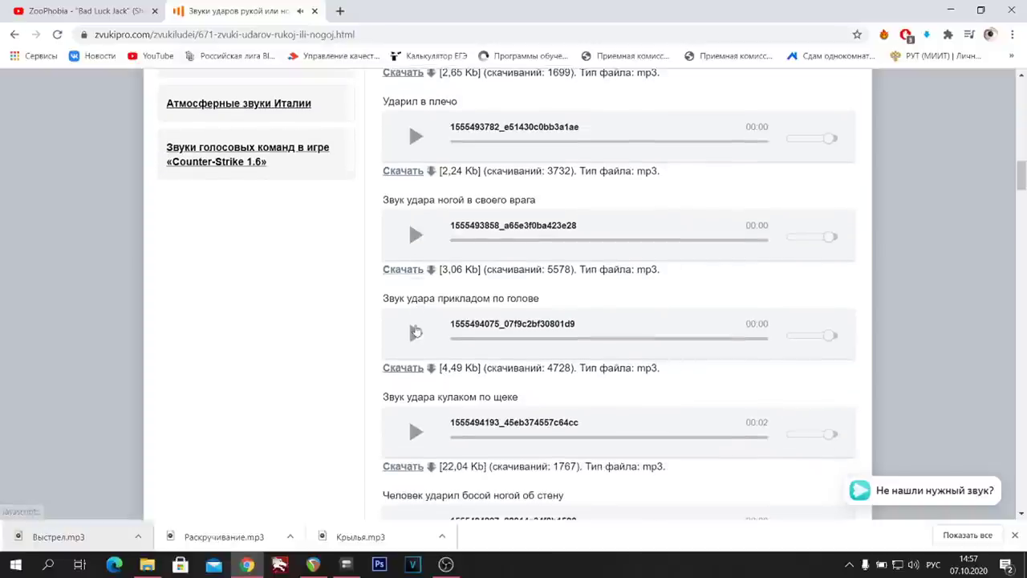
pyautogui.click(415, 333)
pyautogui.scroll(-2, 417, 329)
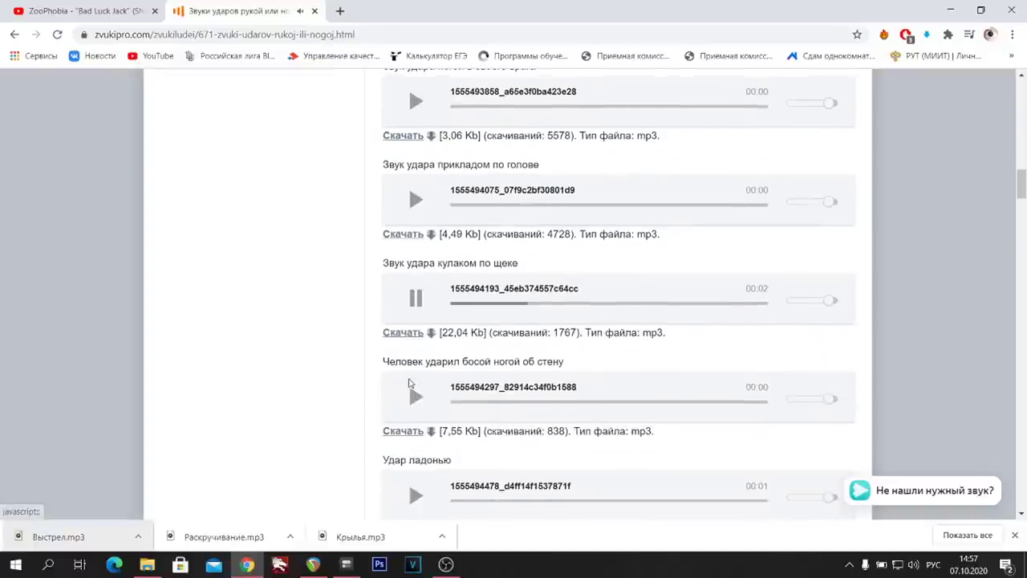
pyautogui.scroll(-2, 421, 377)
pyautogui.click(415, 358)
pyautogui.scroll(-2, 416, 353)
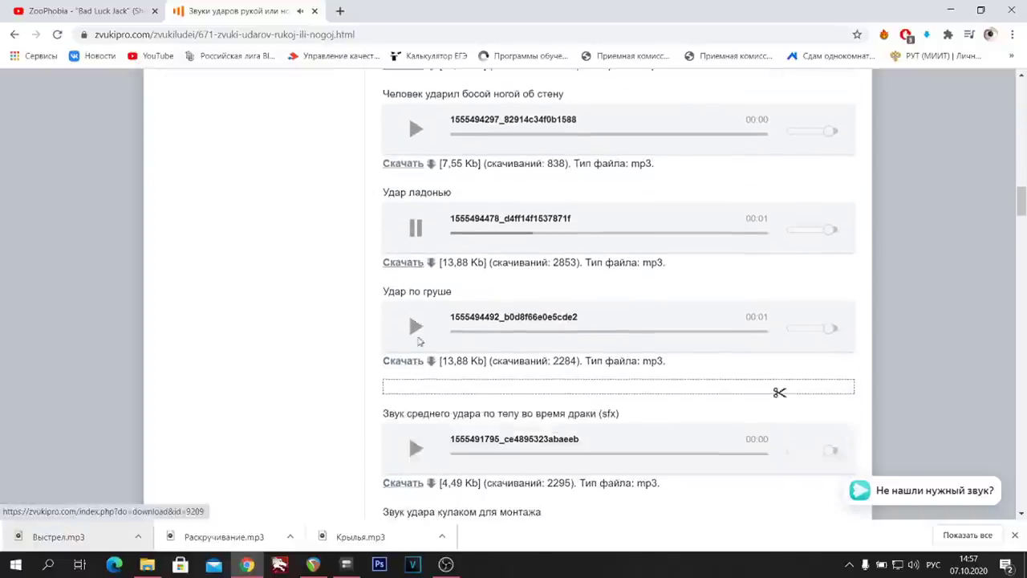
pyautogui.click(415, 327)
# Step: Audition the film-style fight effects: the medium body hit, the fist hit for editing and the strong hit on target
pyautogui.click(415, 447)
pyautogui.scroll(-2, 413, 425)
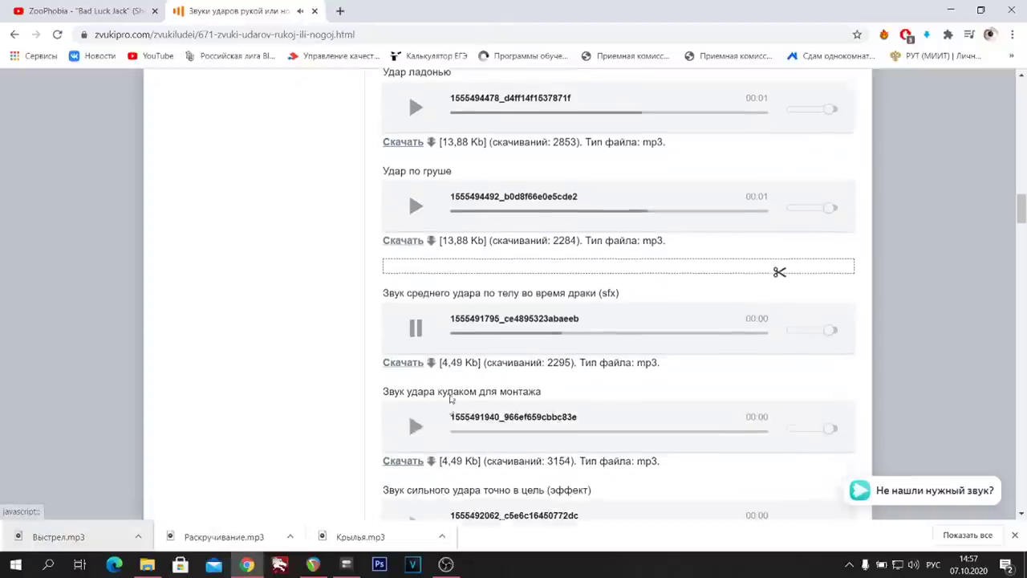
pyautogui.click(413, 414)
pyautogui.click(415, 511)
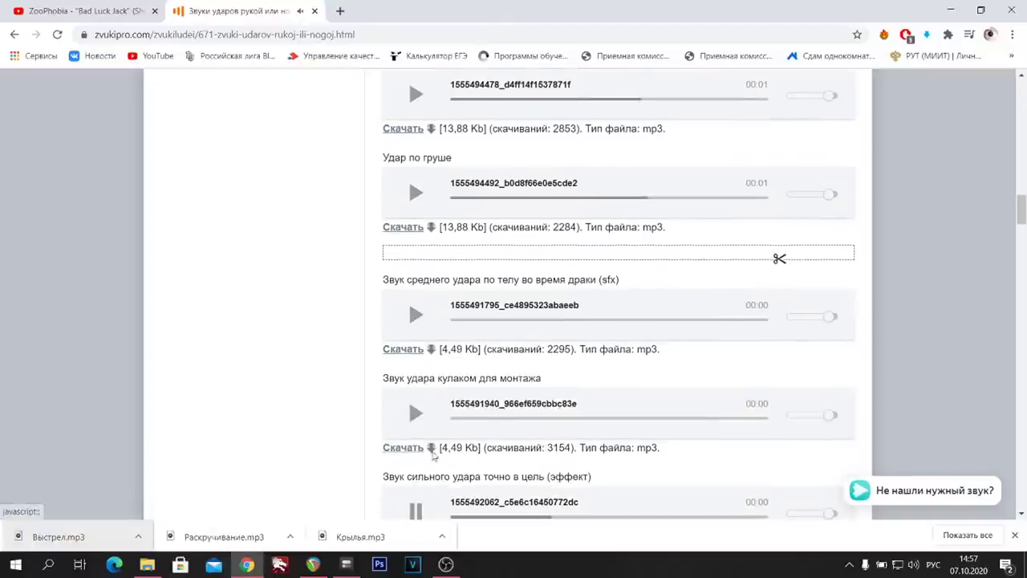
pyautogui.scroll(-2, 425, 481)
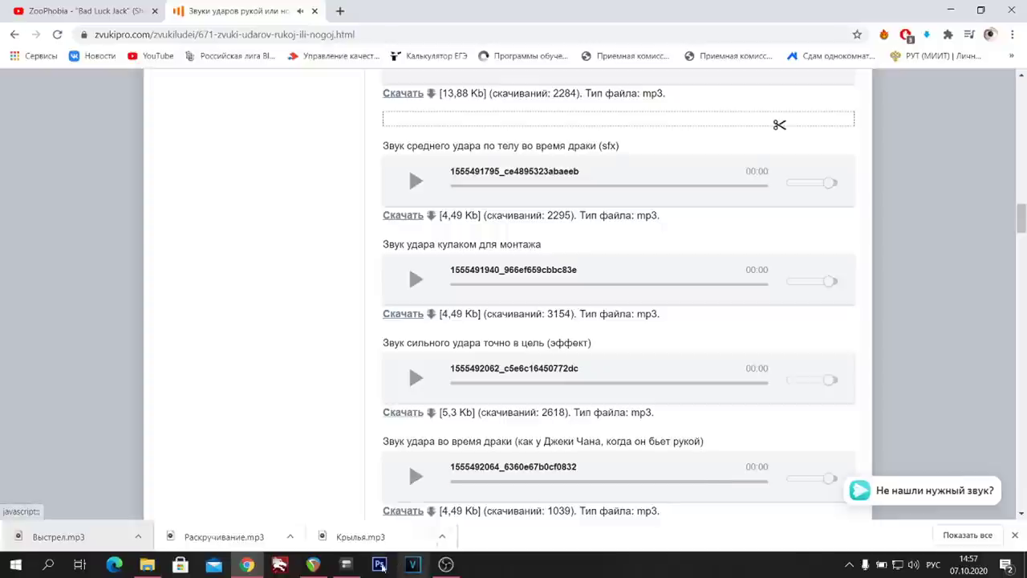
# Step: Switch to REAPER, copy the wing sound item at about 0:28 and paste it at the edit cursor near 0:36
pyautogui.moveTo(323, 569)
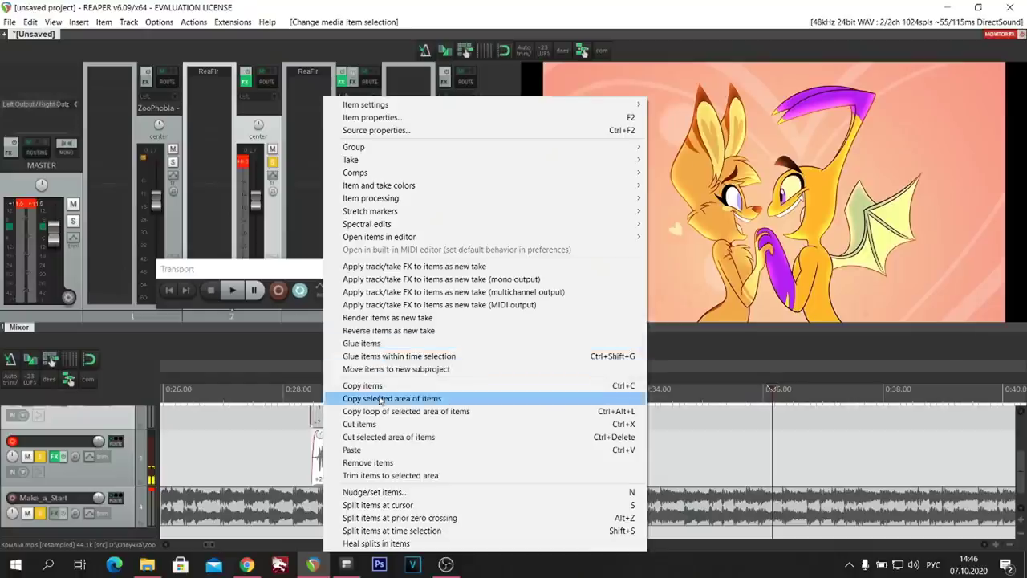
pyautogui.click(377, 394)
pyautogui.hotkey('ctrl', 'v')
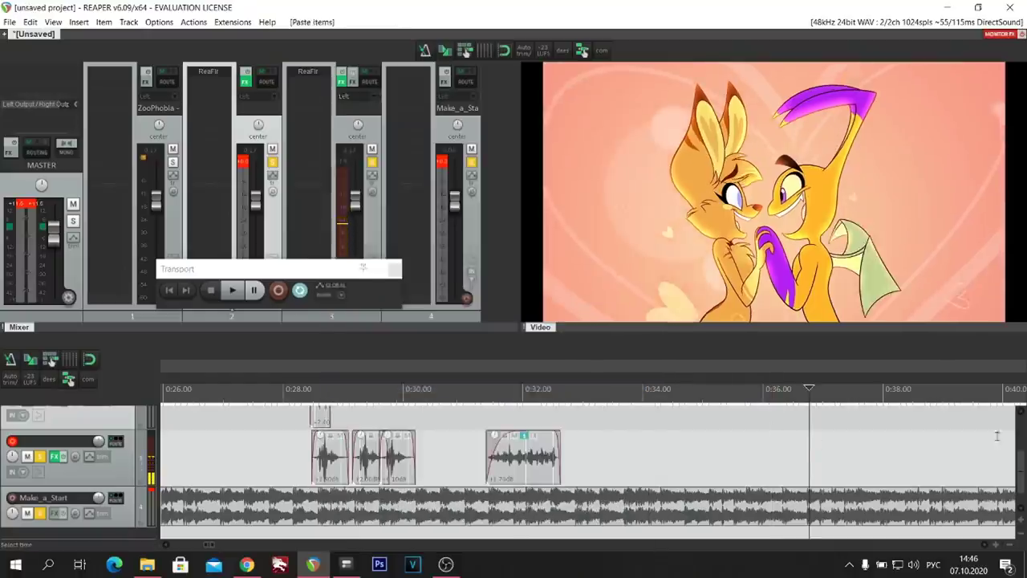
pyautogui.scroll(-3, 998, 435)
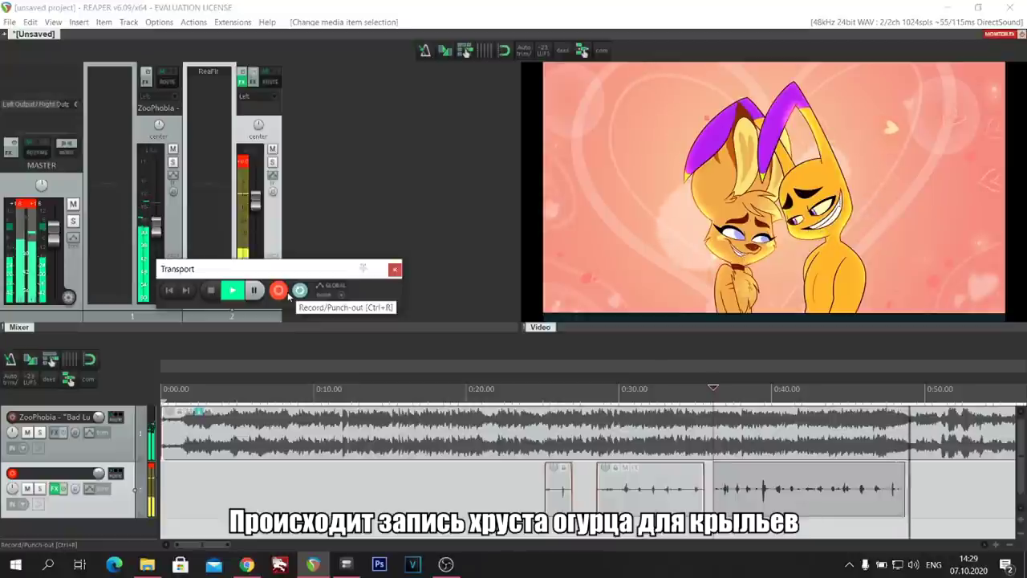
# Step: Stop recording the second track's take that starts at about 0:36 and check the recorded items in playback
pyautogui.click(212, 291)
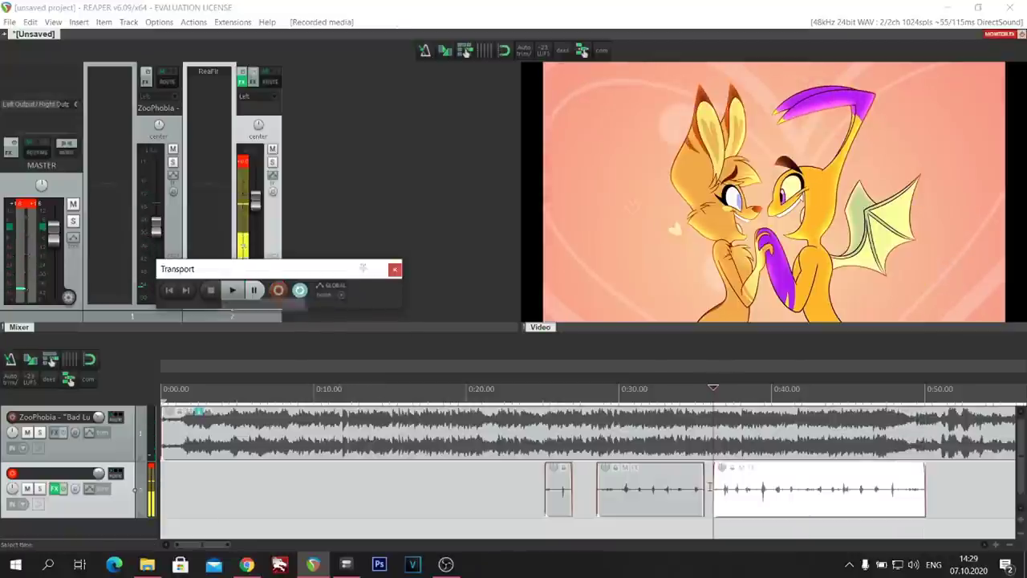
pyautogui.click(921, 502)
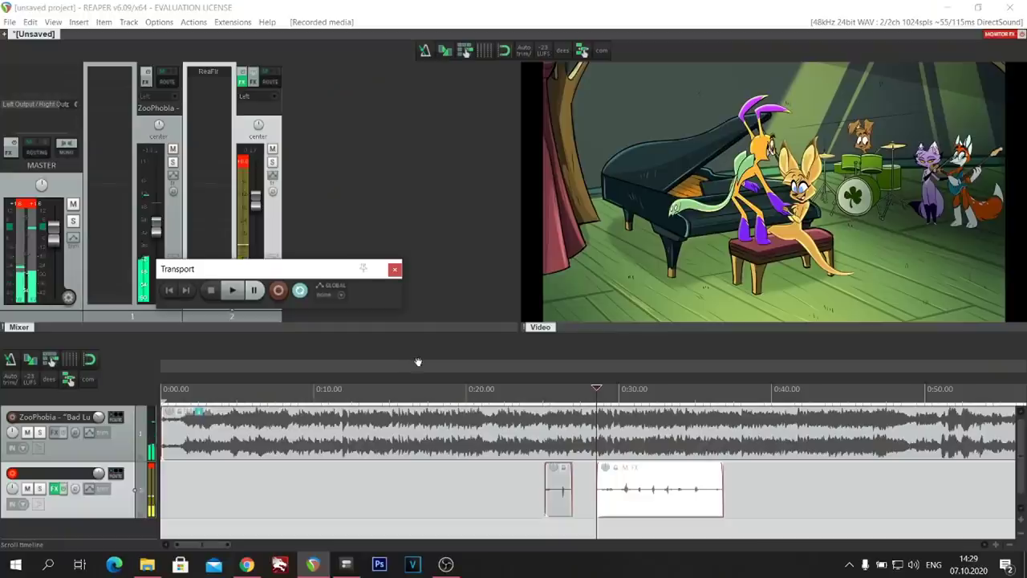
pyautogui.click(621, 503)
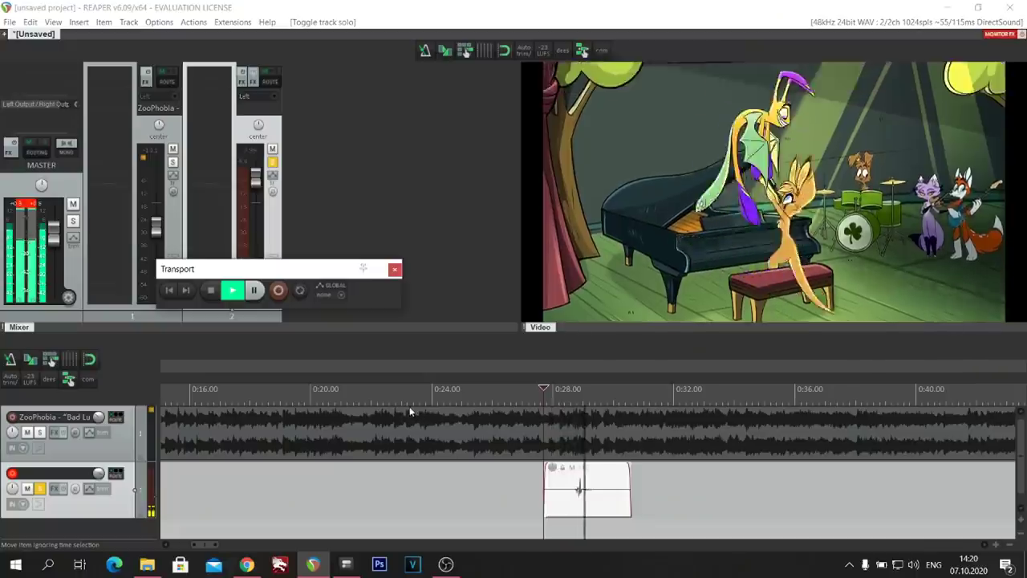
pyautogui.press('space')
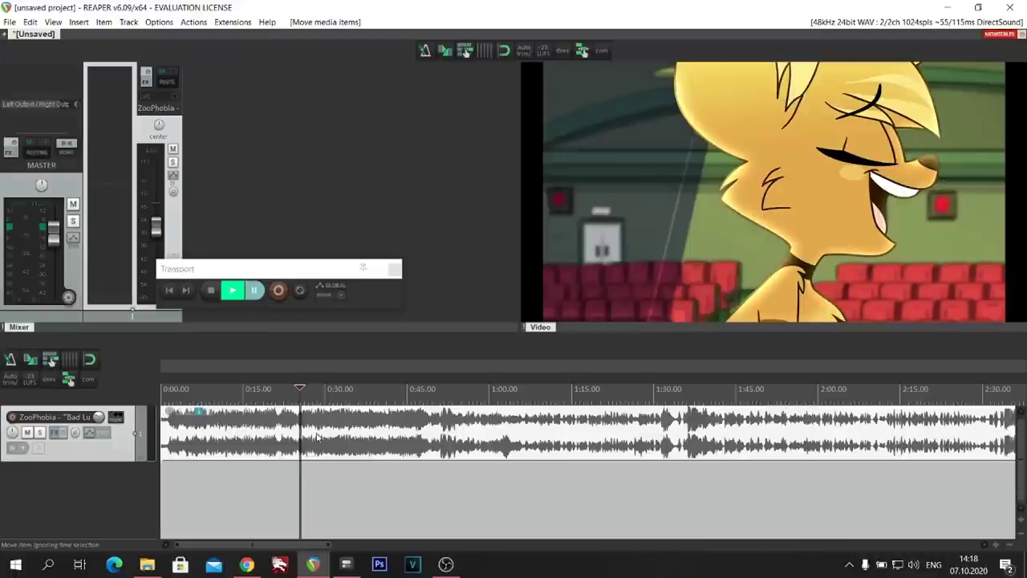
# Step: Play the cartoon's original audio and video from about 0:28 to preview the flying moment, and stop playback
pyautogui.click(316, 437)
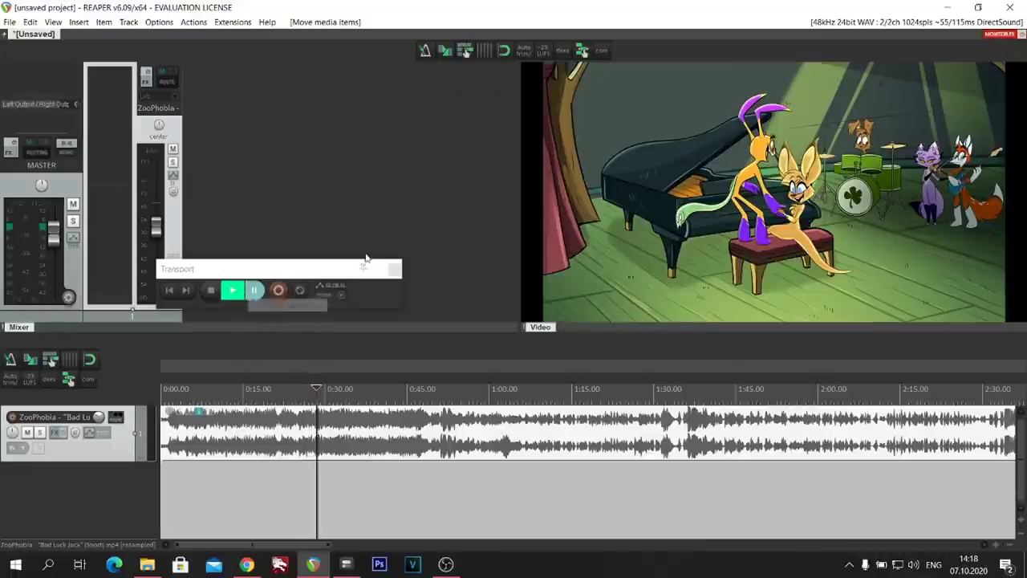
pyautogui.click(232, 292)
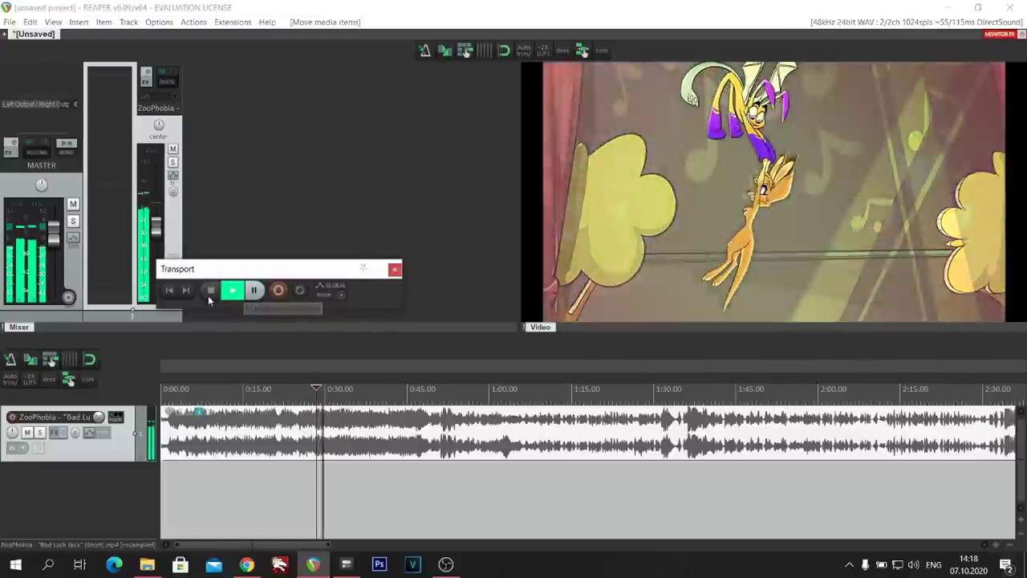
pyautogui.click(210, 291)
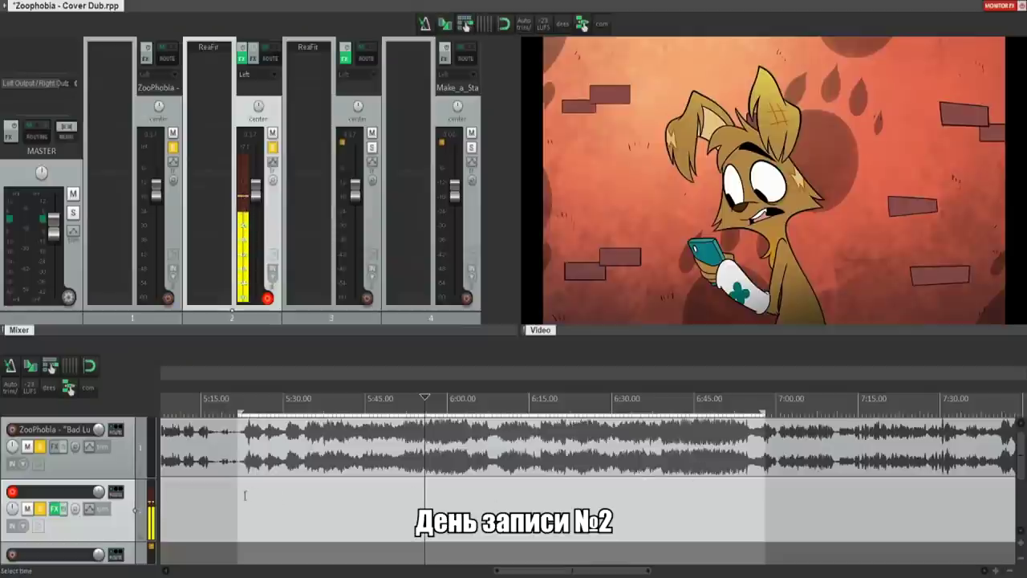
# Step: Place the edit cursor at about 5:23 on the second track and review the sound items between about 5:34 and 5:40
pyautogui.click(245, 495)
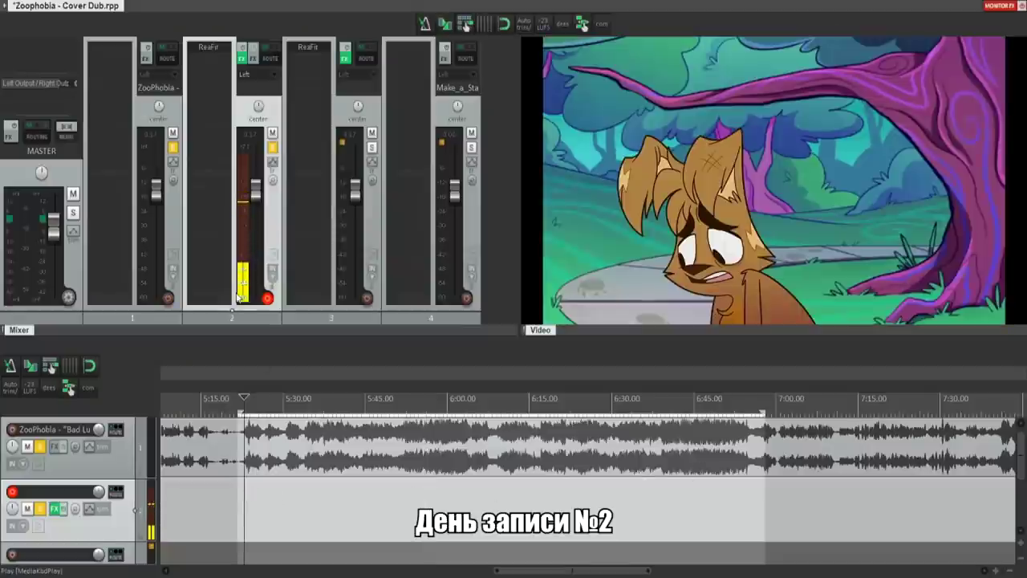
pyautogui.scroll(3, 385, 450)
pyautogui.moveTo(528, 568); pyautogui.dragTo(571, 568)
pyautogui.scroll(-2, 568, 492)
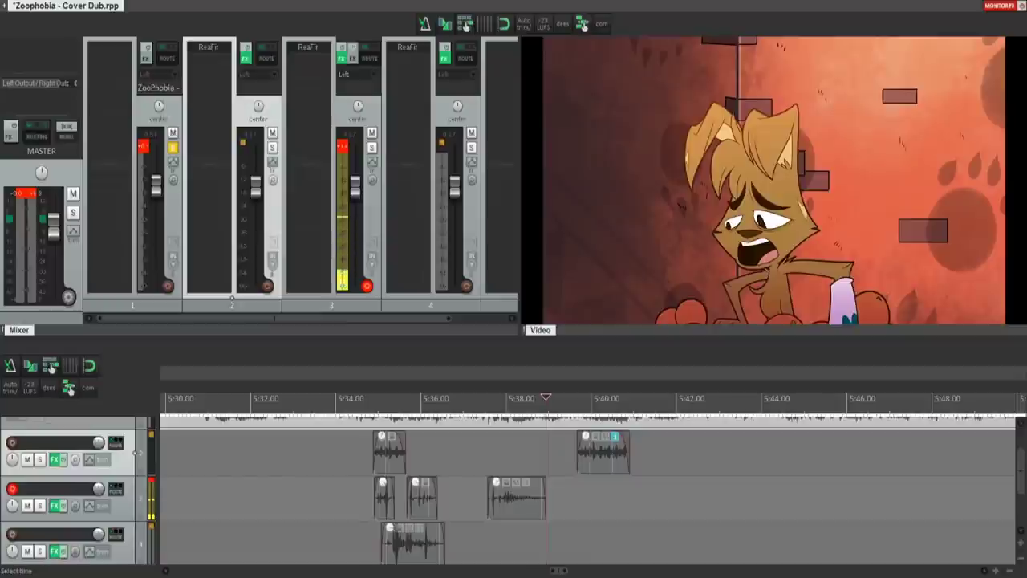
pyautogui.scroll(2, 76, 462)
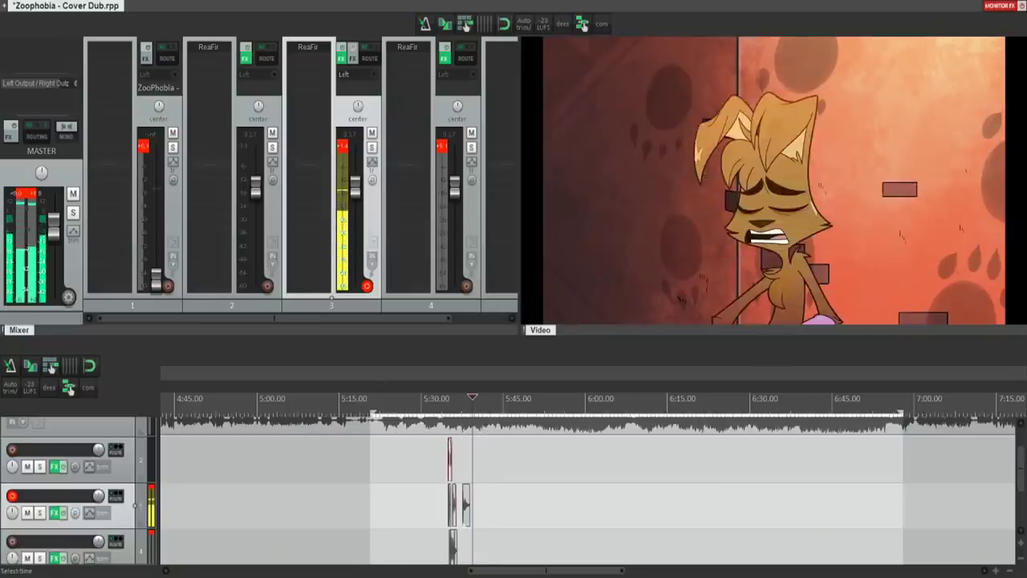
pyautogui.scroll(2, 1023, 458)
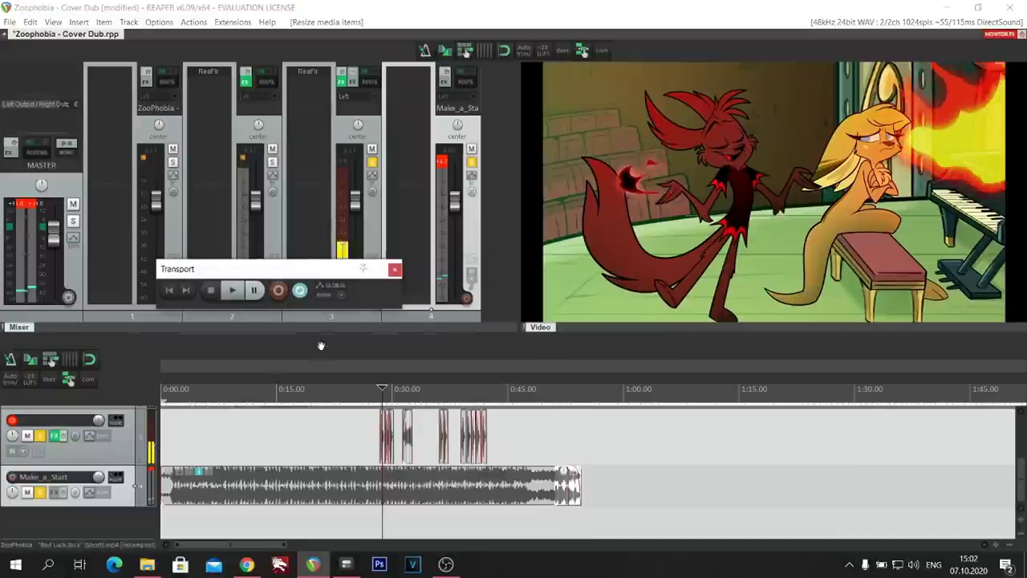
# Step: Set the time selection from 0:00 to about 0:55, covering the Make_a_Start music item, and save the project
pyautogui.moveTo(584, 396); pyautogui.dragTo(161, 402)
pyautogui.hotkey('ctrl', 's')
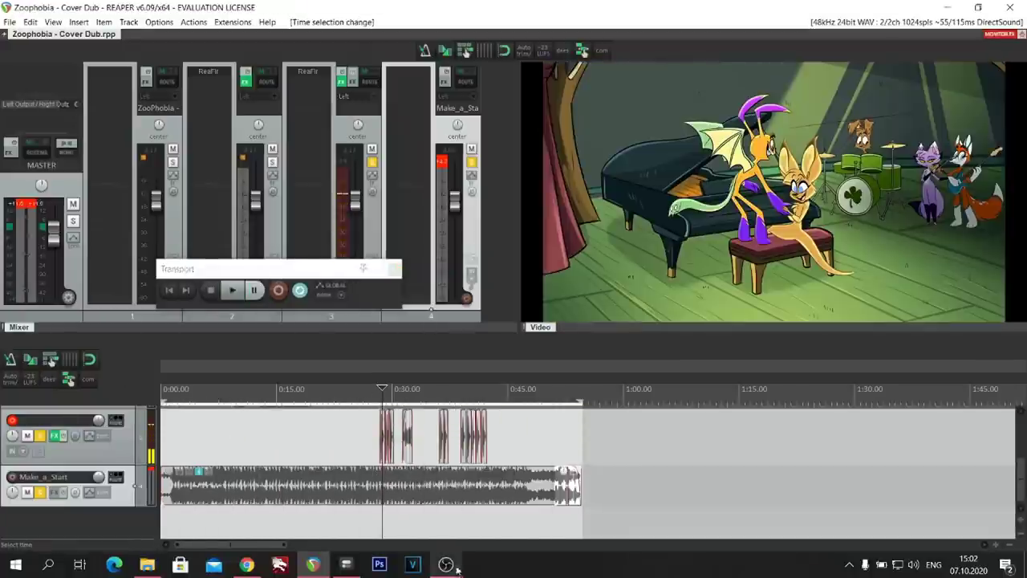